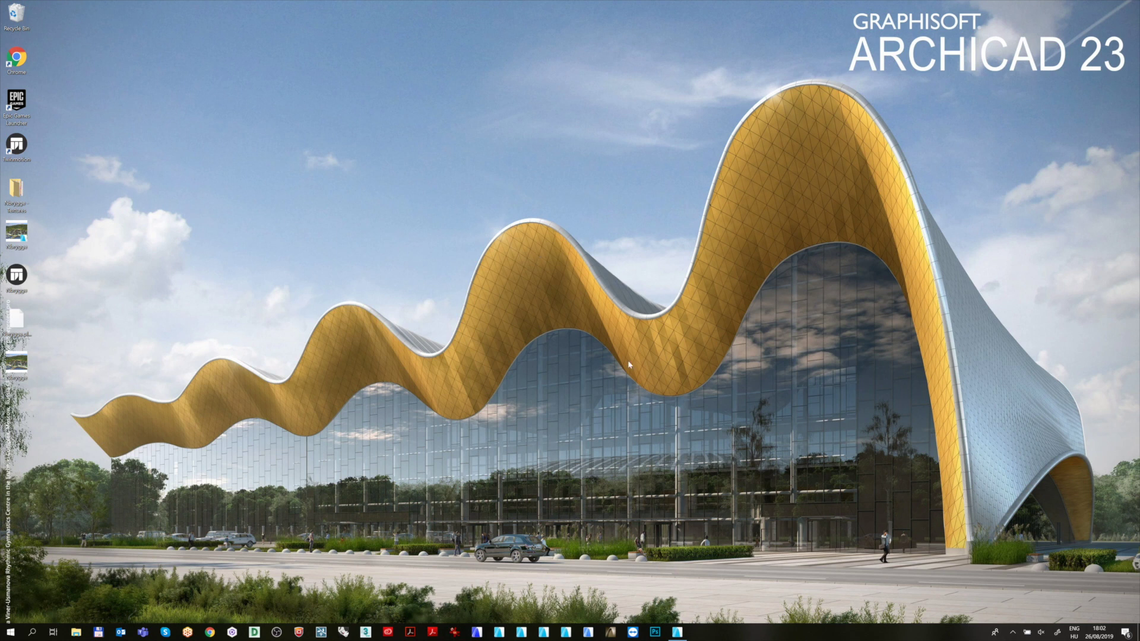
Bring the ARCHICAD apartment model forward and show the Twinmotion add-on menu
click(677, 632)
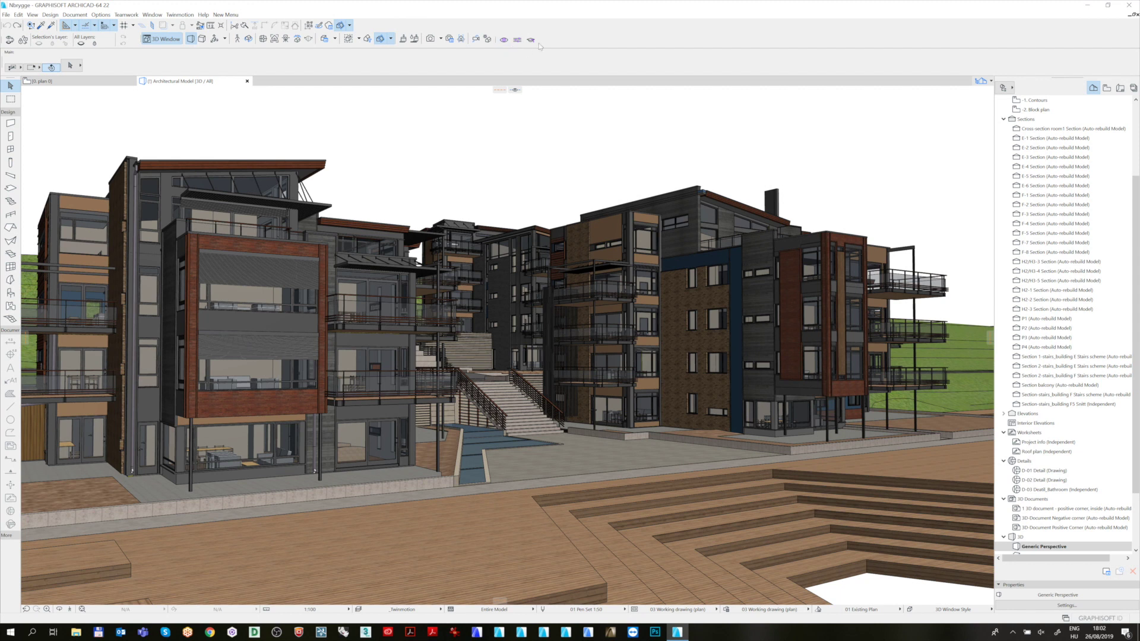
click(181, 17)
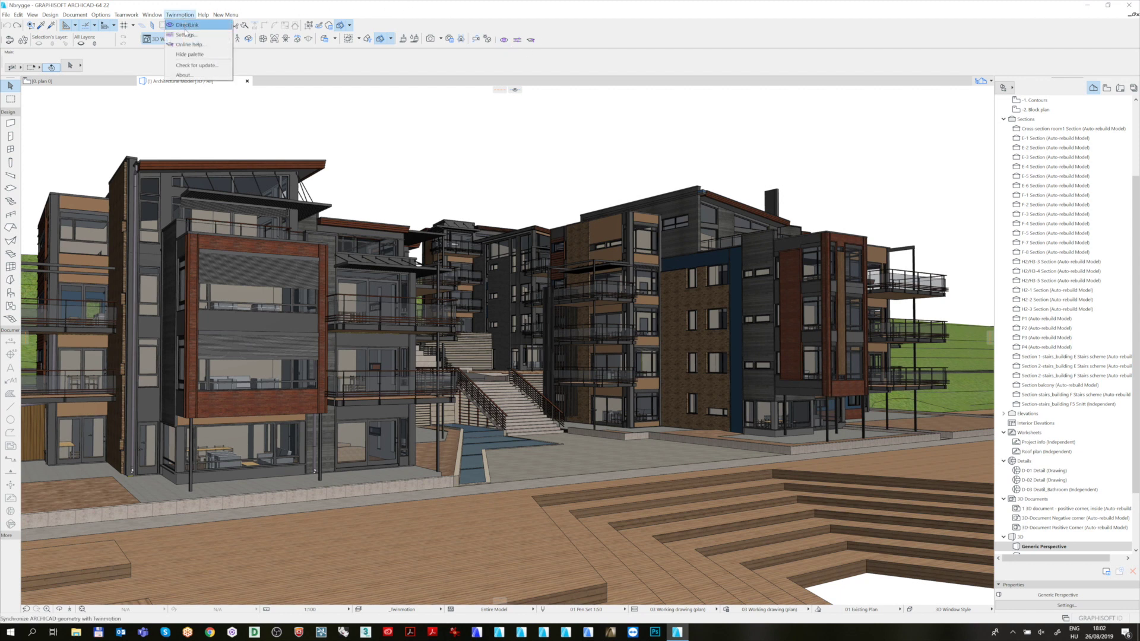
In Twinmotion Settings, try No merge, then set Merge to By materials (Best performance)
click(186, 35)
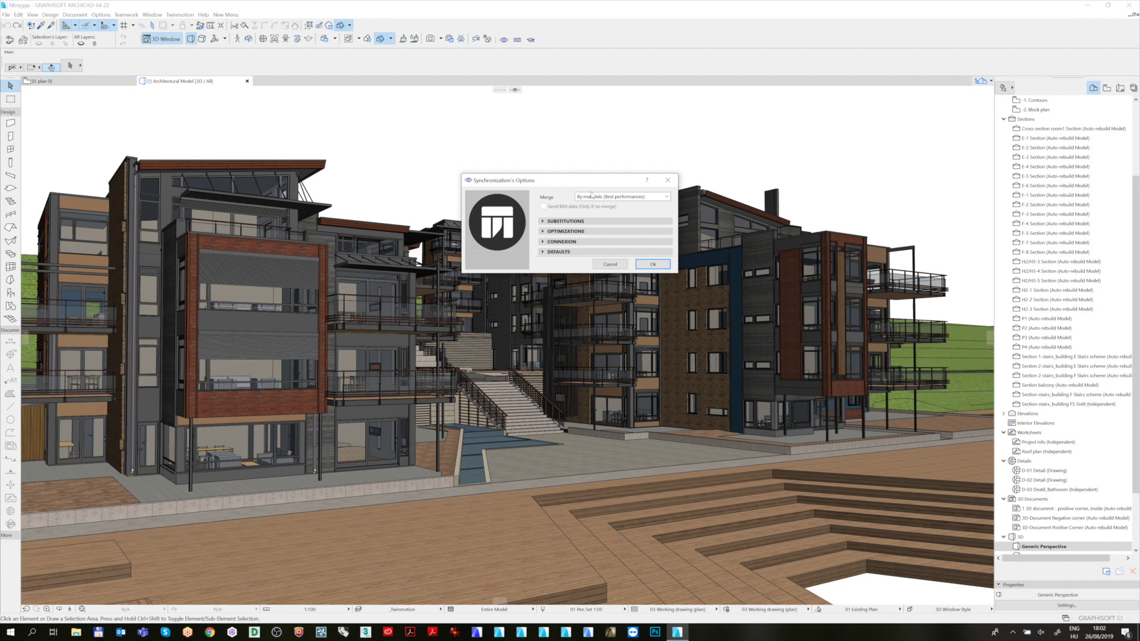
click(608, 197)
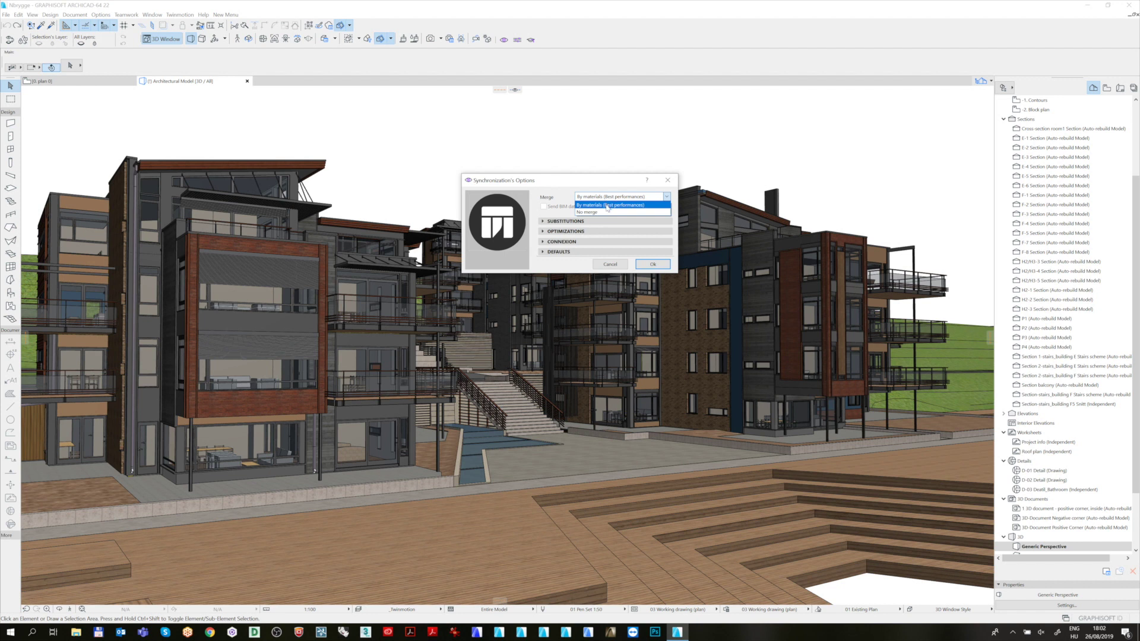
click(607, 213)
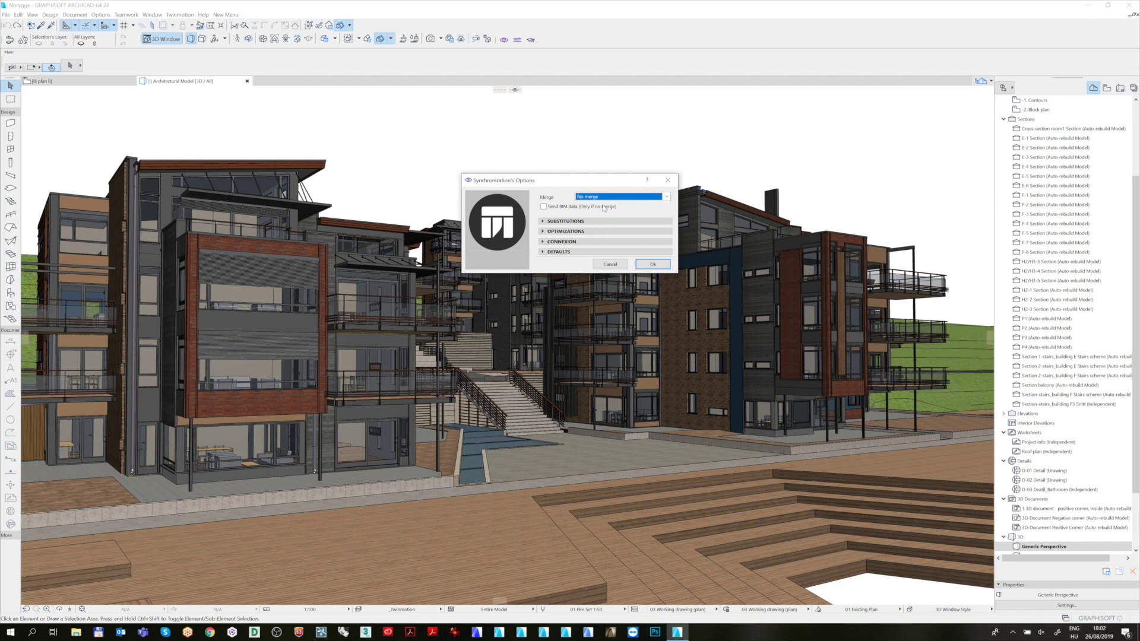
click(604, 207)
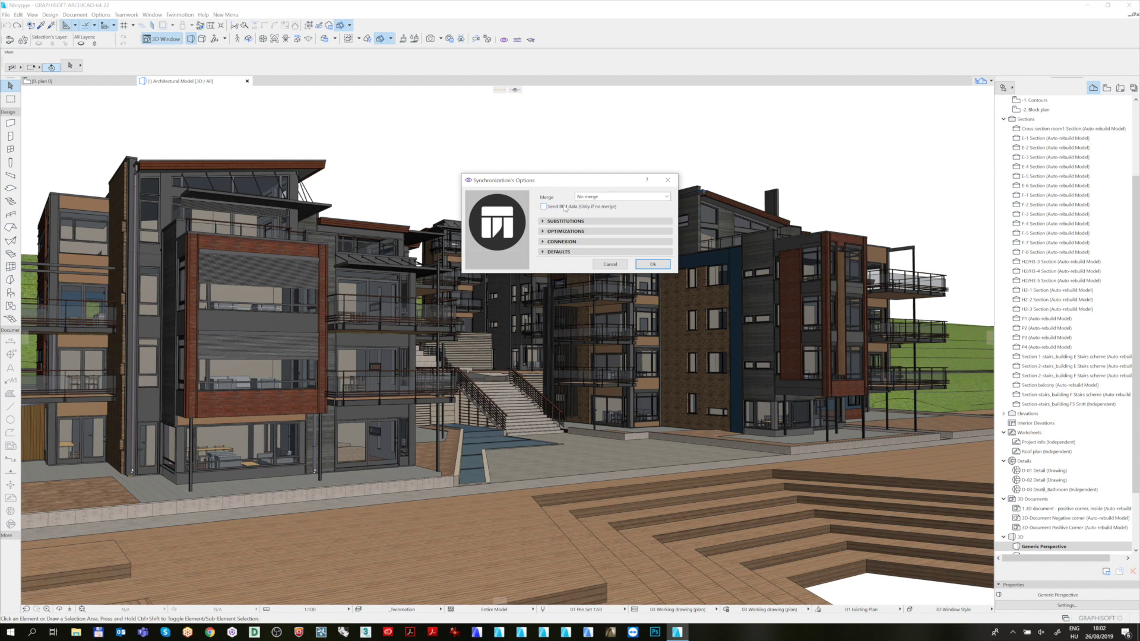
click(592, 197)
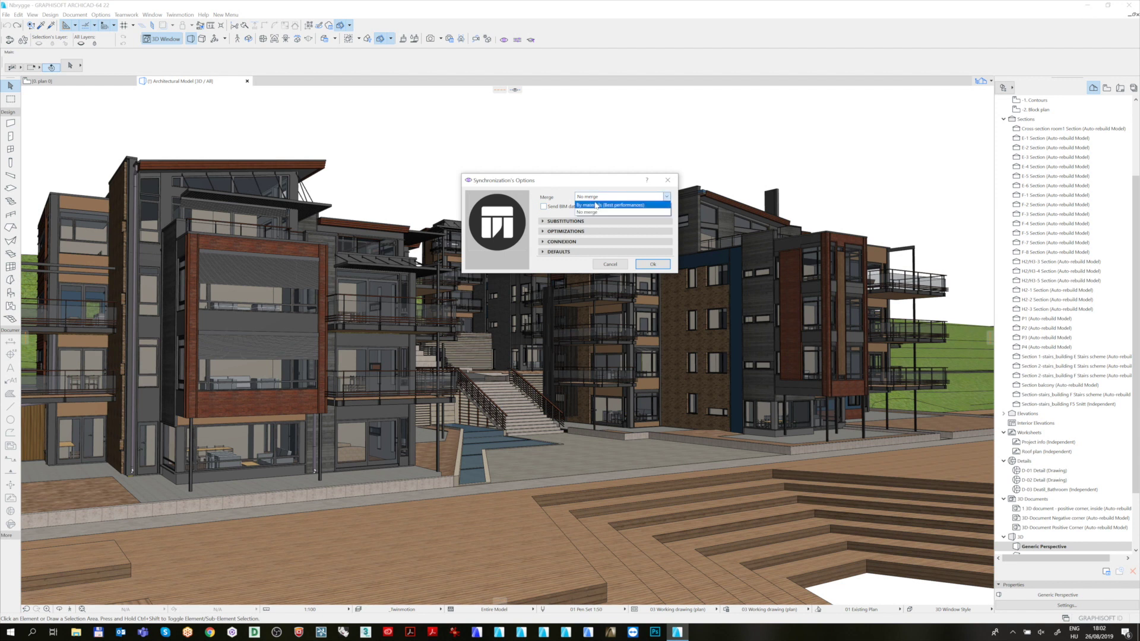
click(596, 205)
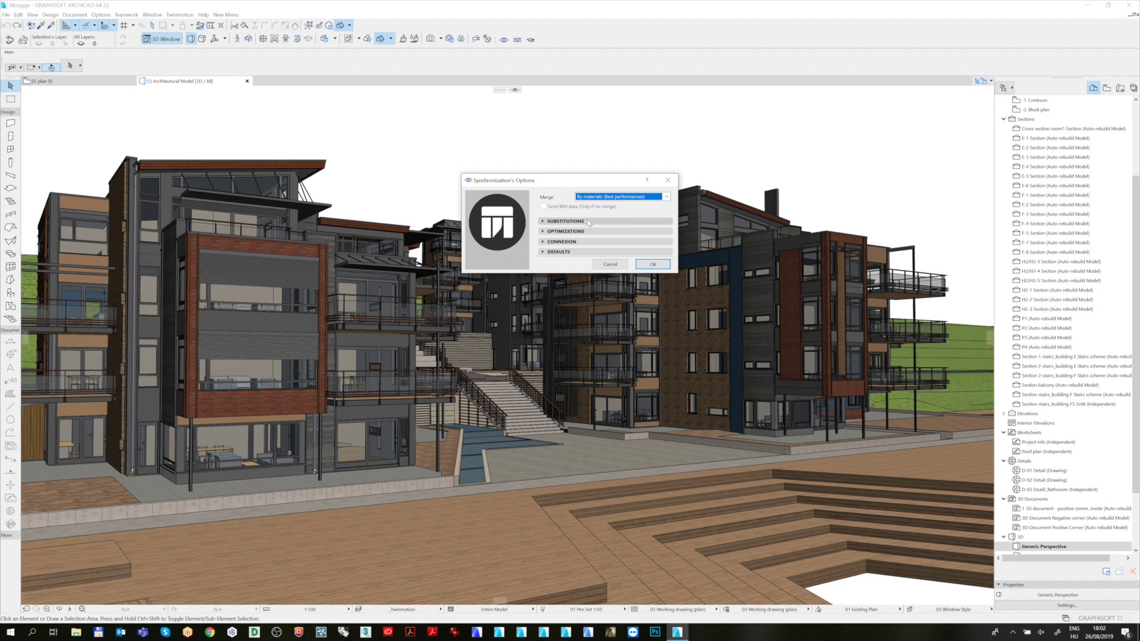
Under Substitutions, toggle Twinmotion materials and objects on, then leave both unchecked
click(589, 221)
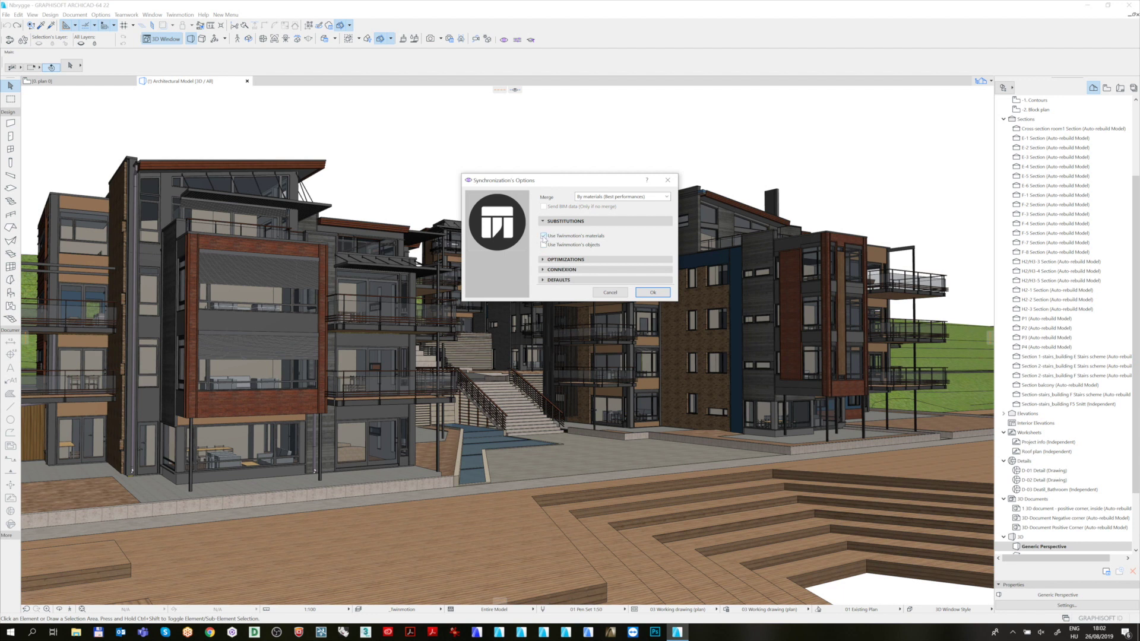
click(544, 237)
click(543, 245)
click(543, 236)
click(544, 236)
click(543, 244)
Under Optimizations, leave small-object exclusion off and enable Fix UV/Texture deformations
click(563, 262)
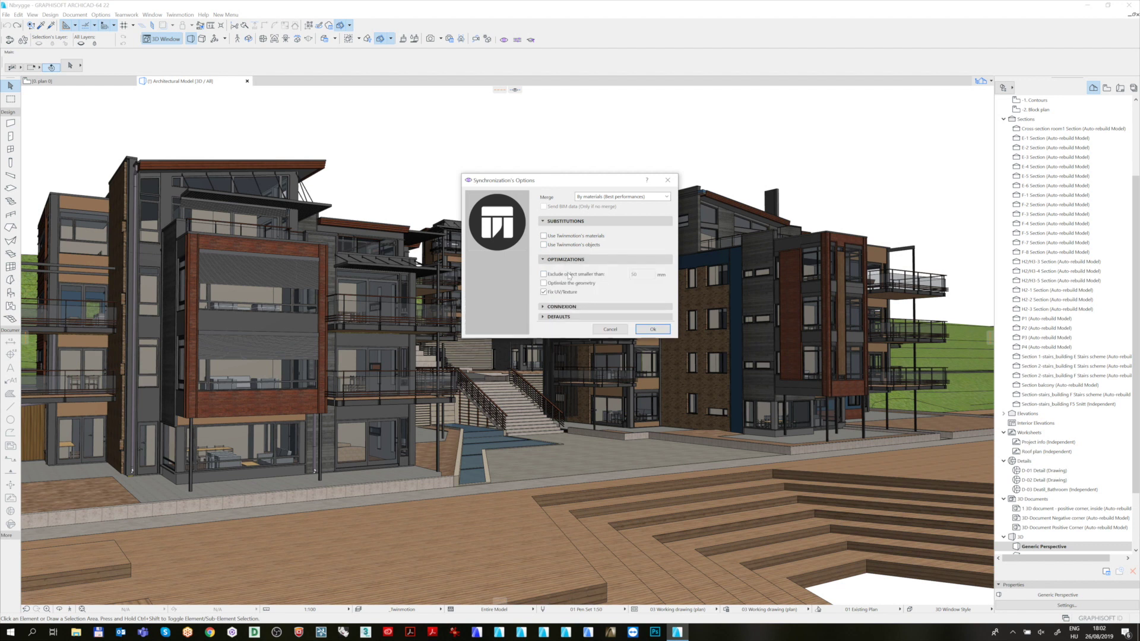
click(594, 275)
click(544, 275)
click(544, 292)
Save the sync settings as defaults and confirm the Synchronization Options dialog
click(550, 318)
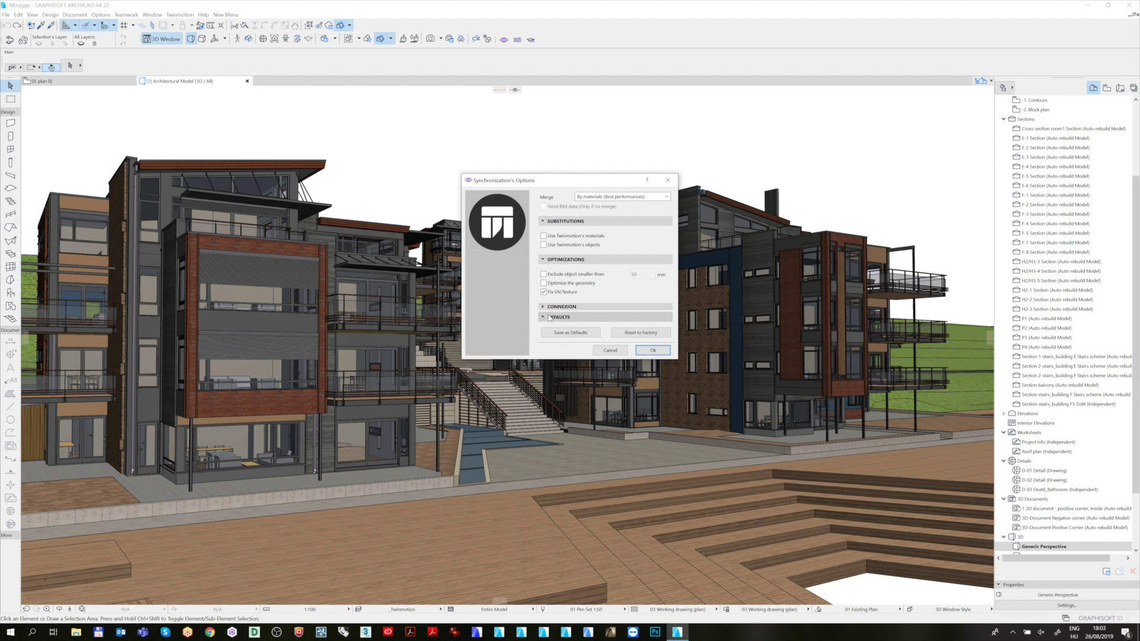
click(554, 332)
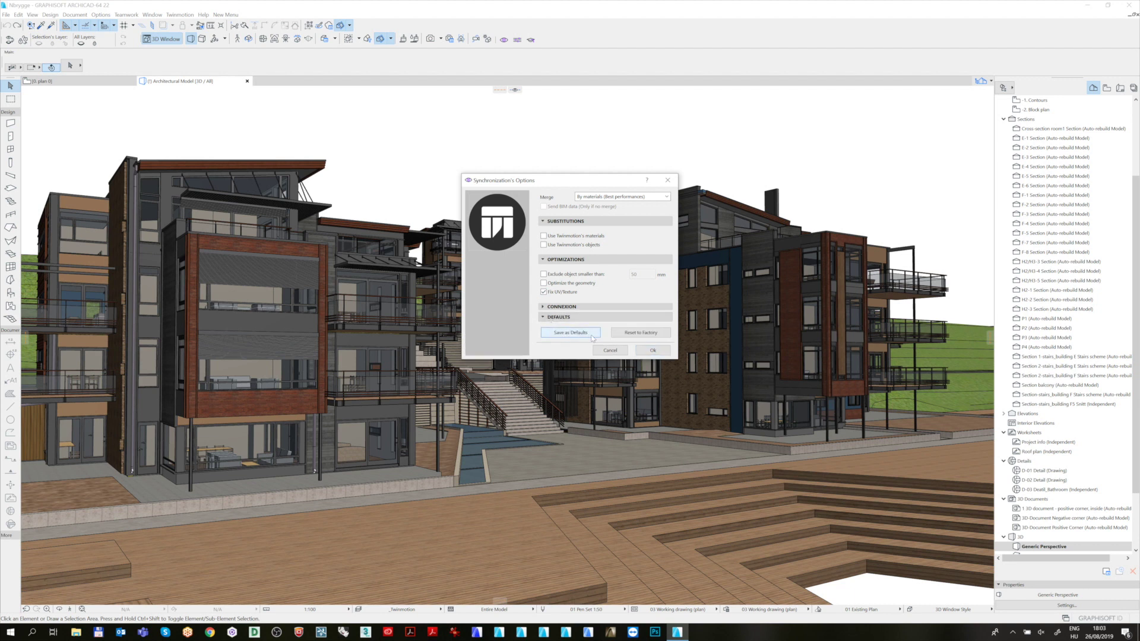
click(651, 354)
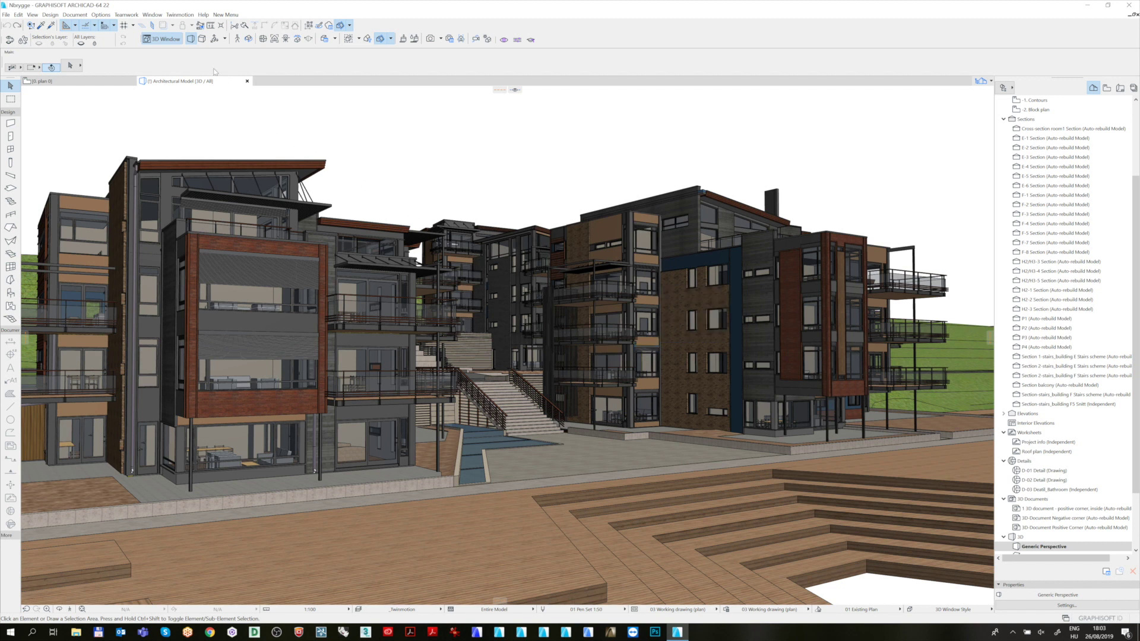
Run Twinmotion > DirectLink to send the apartment model to Twinmotion
click(181, 15)
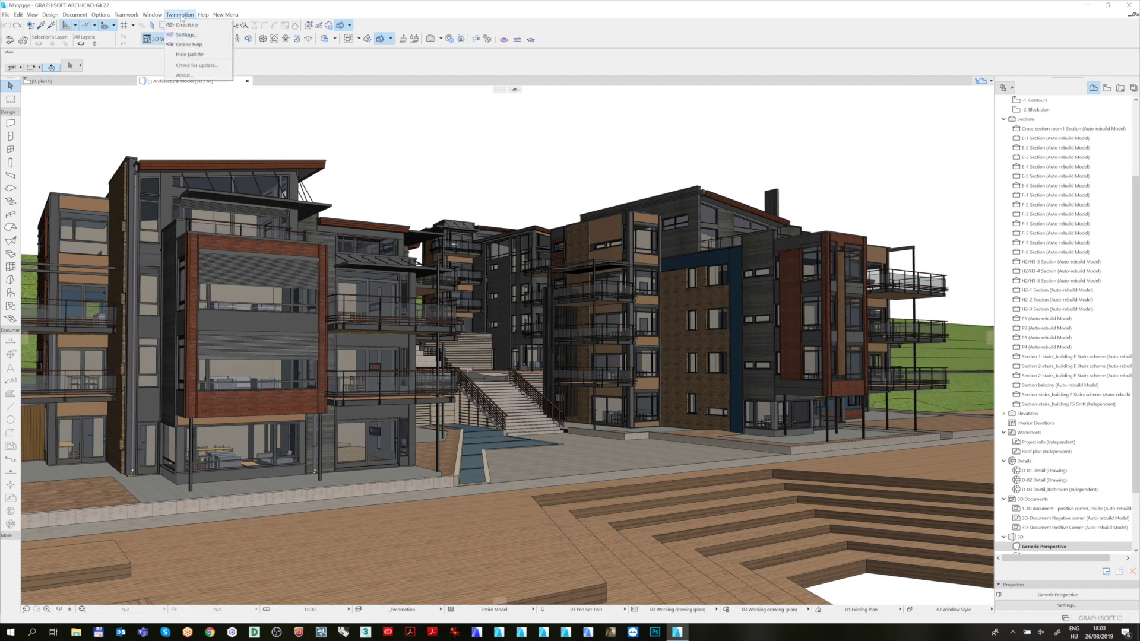
click(182, 26)
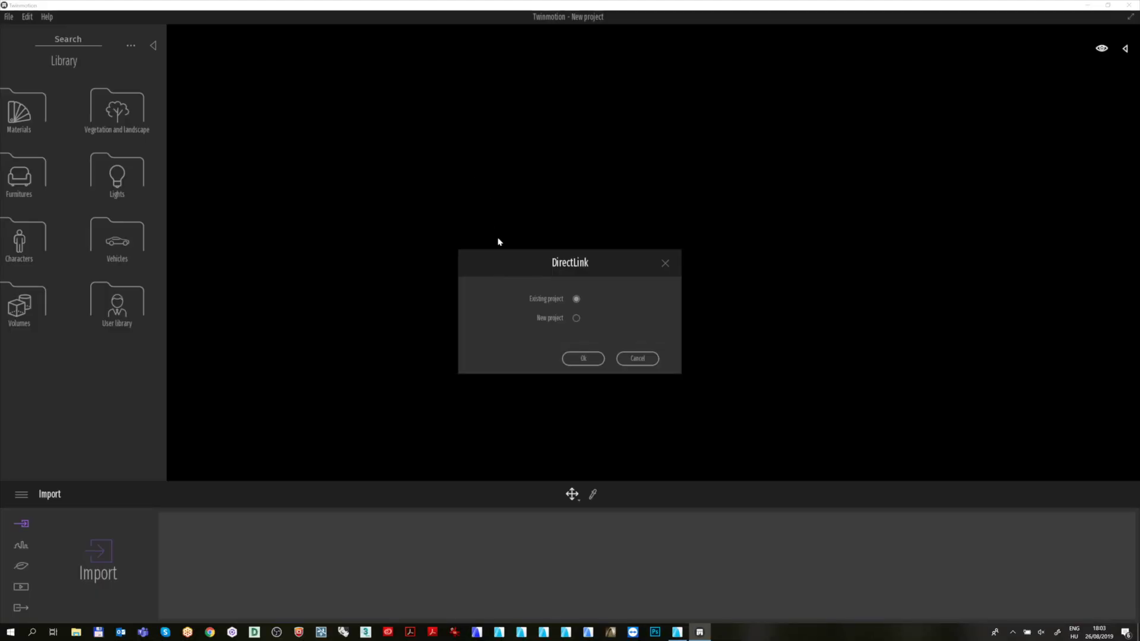
Receive the model as a New project, keep Twinmotion navigation, and close the welcome screen
click(576, 319)
click(582, 359)
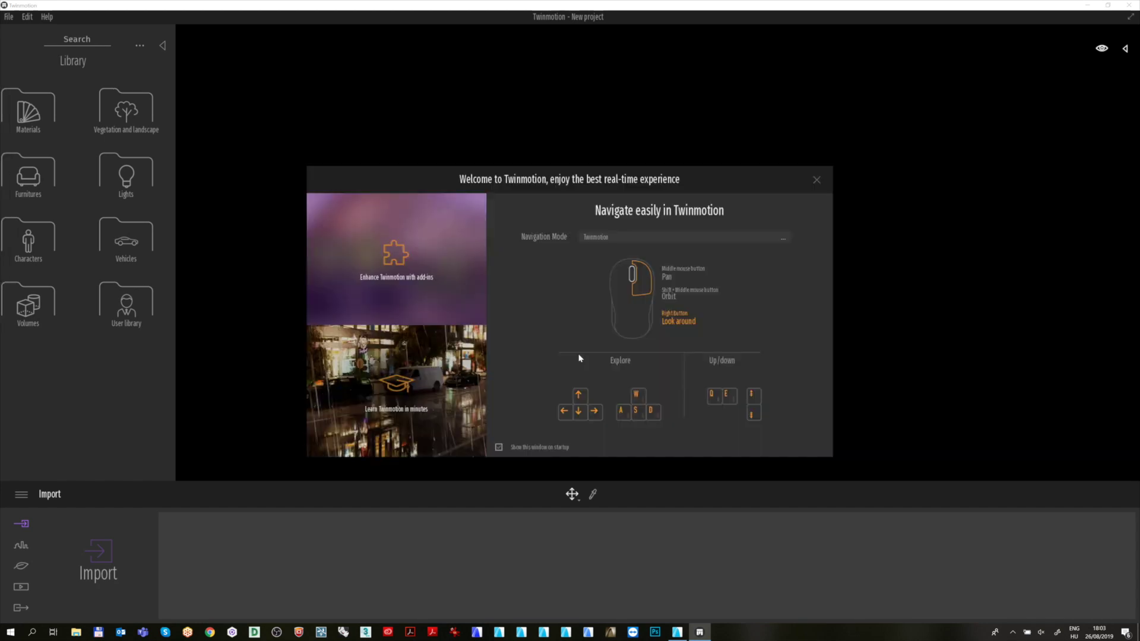
click(781, 236)
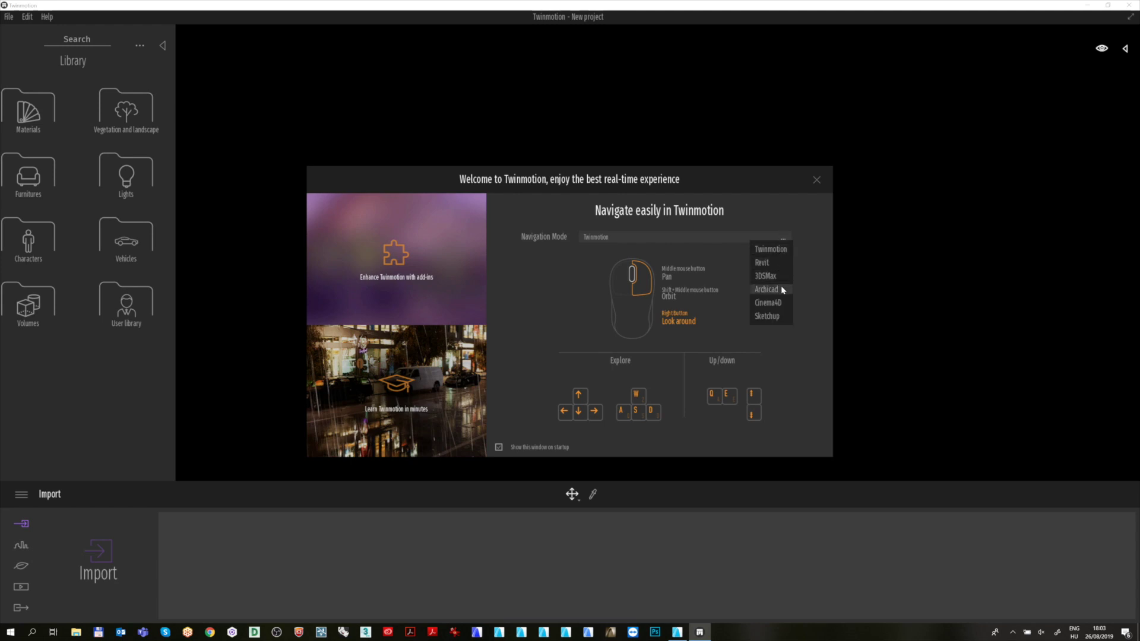
click(782, 248)
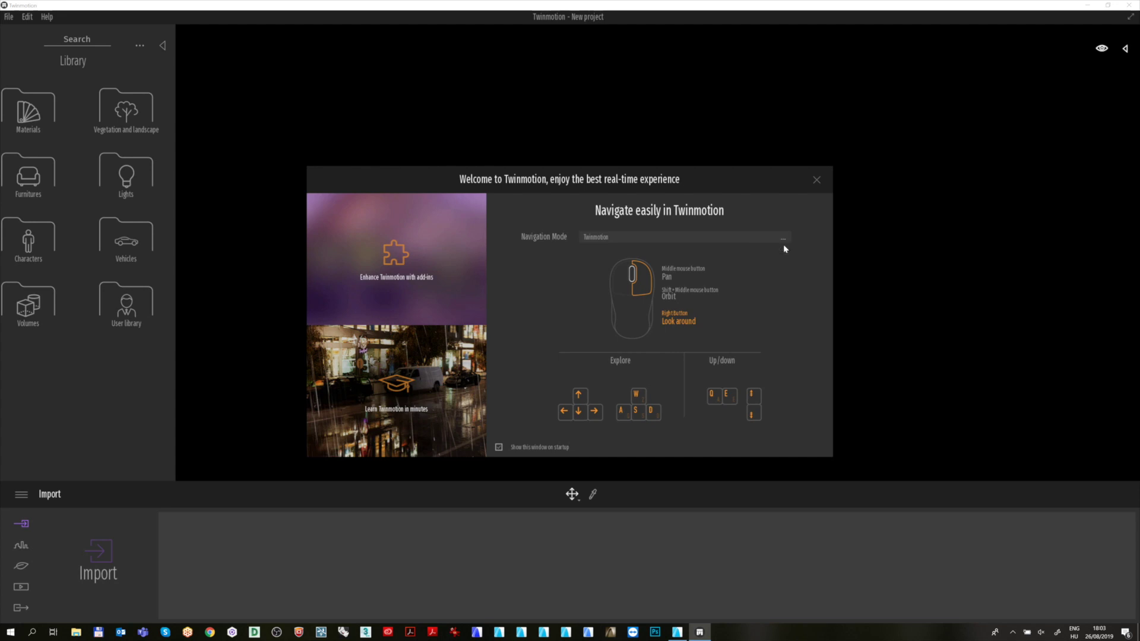
click(817, 180)
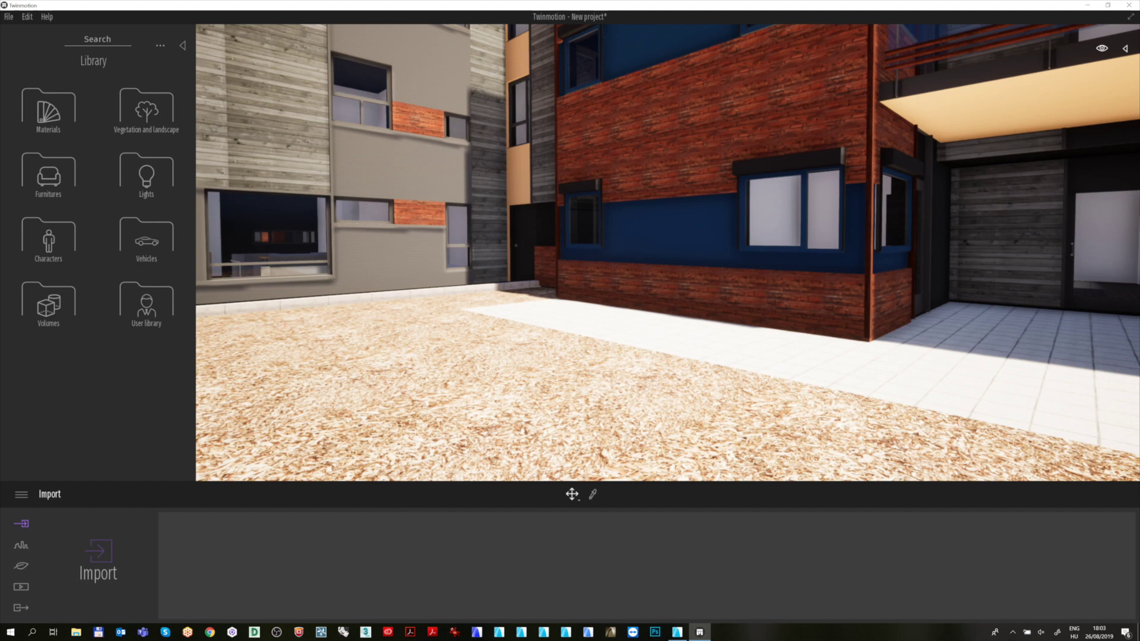
Return to ARCHICAD from the taskbar after reviewing the synced model
click(677, 632)
Select both Double Window 20 windows on the blue-banded facade and re-sync with Twinmotion
key(shift+F3)
key(Up)
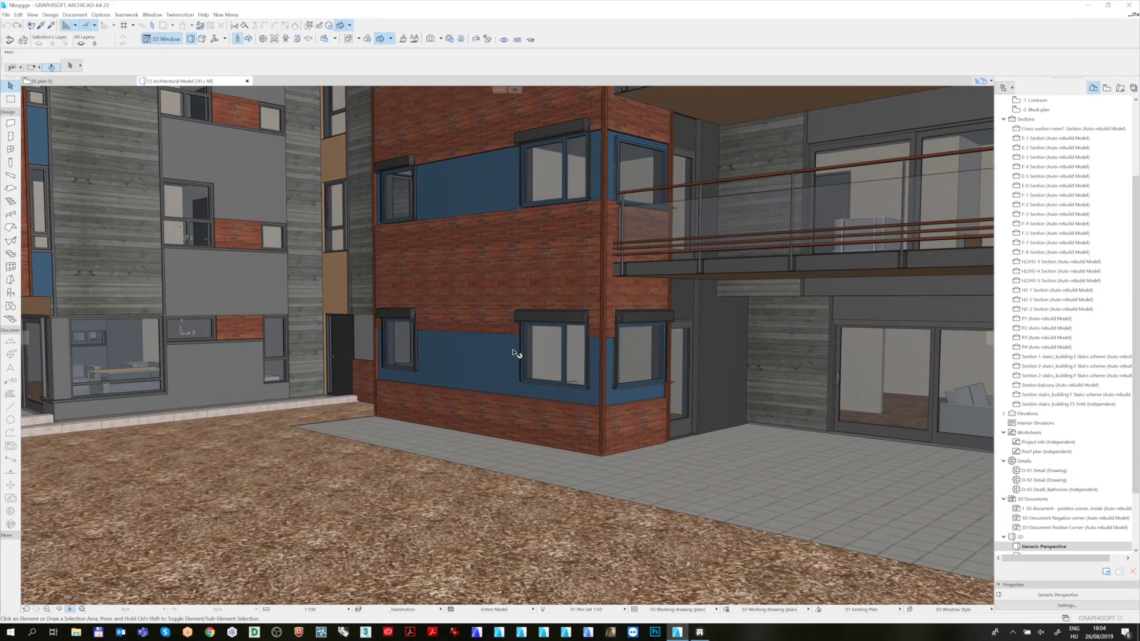
click(410, 350)
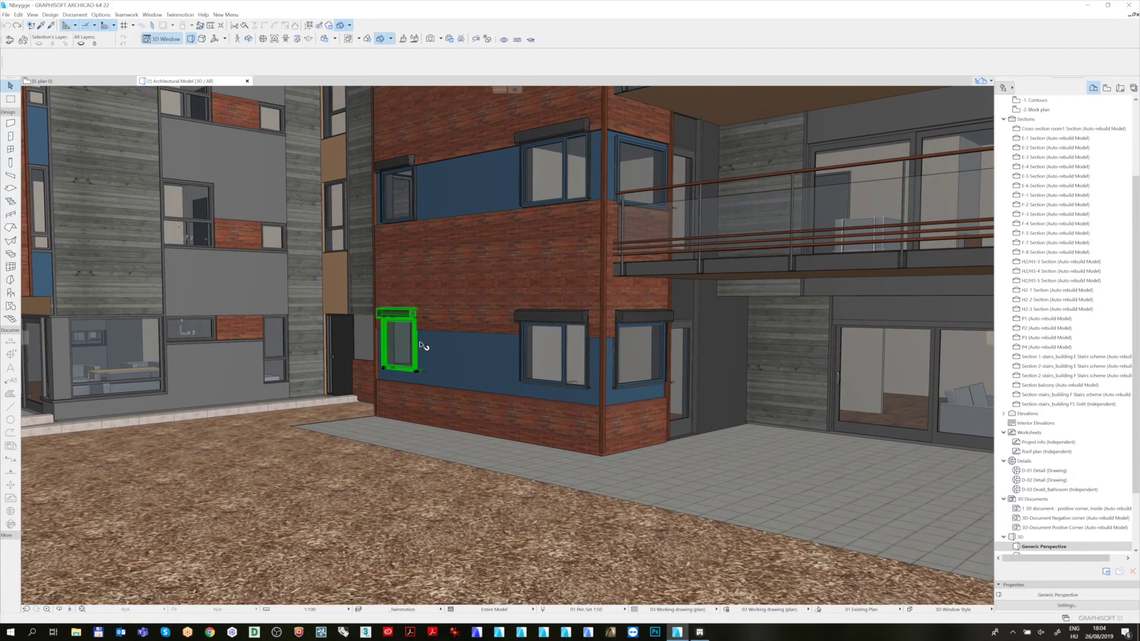
shift+click(573, 321)
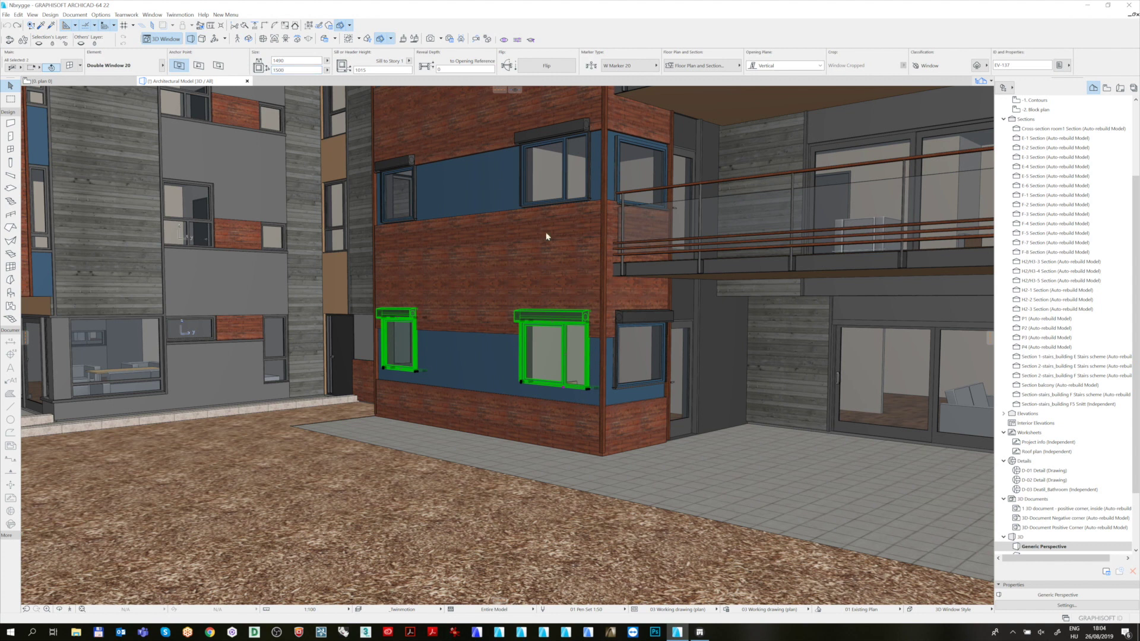
click(504, 41)
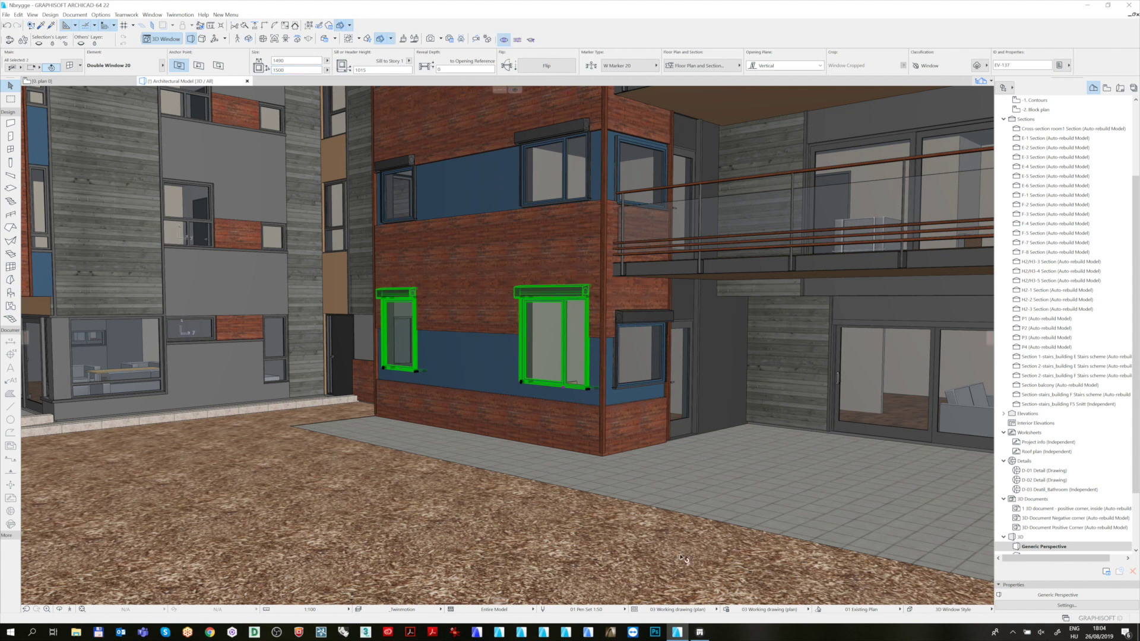